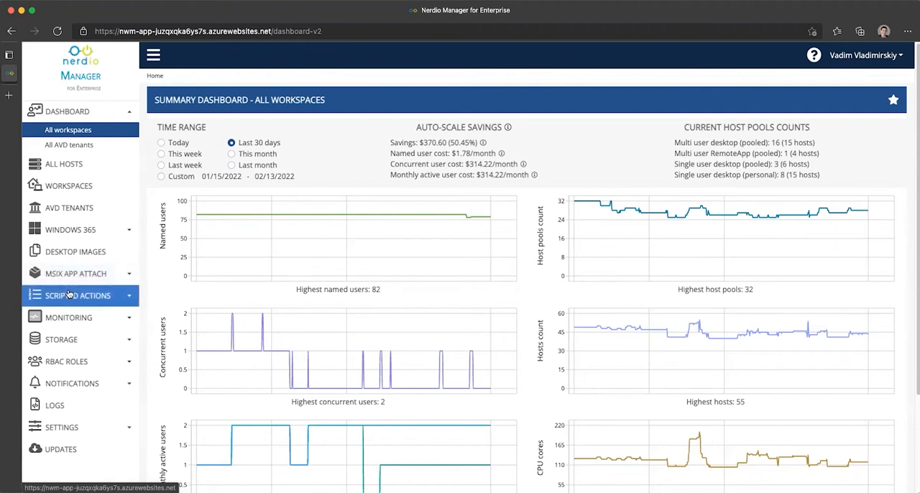
click(70, 295)
click(71, 314)
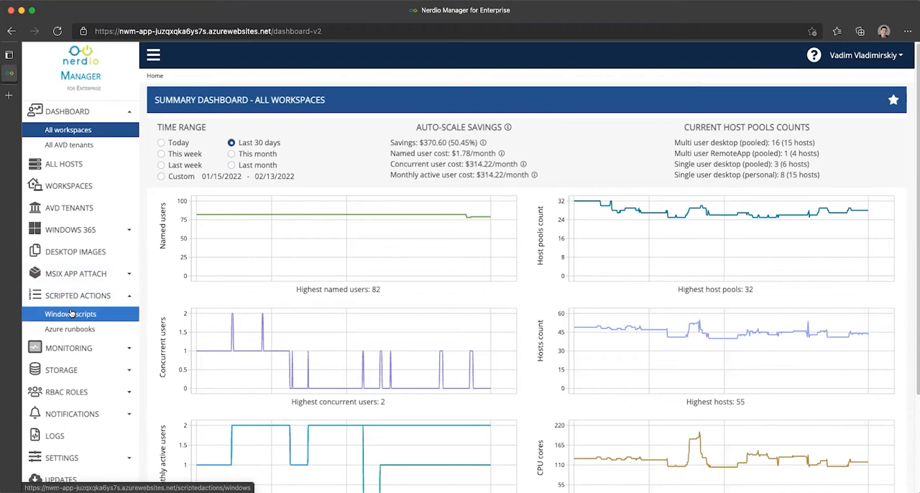
click(79, 300)
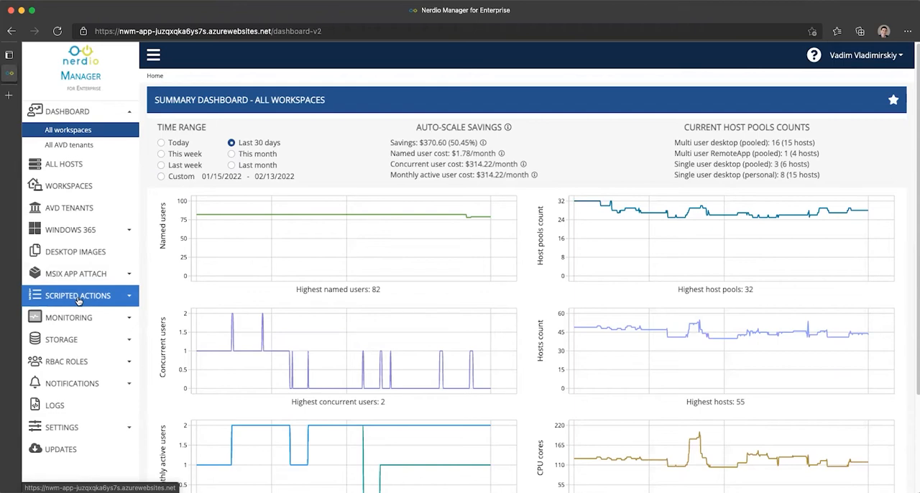
Step: Open the Nerdio environment settings and look through the scripted actions, secure variables, notifications and custom views sections
click(72, 427)
scroll(79, 402, down, 1)
click(86, 434)
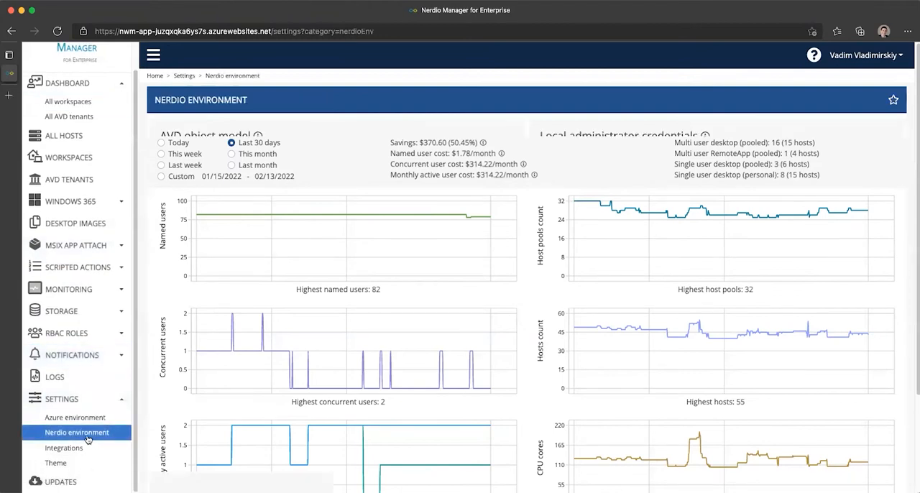
scroll(258, 352, down, 5)
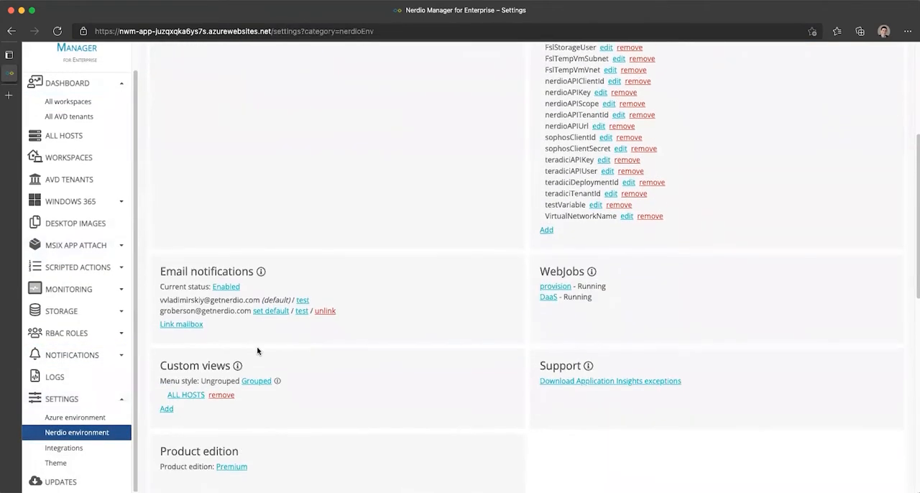
scroll(257, 352, down, 3)
scroll(257, 352, up, 10)
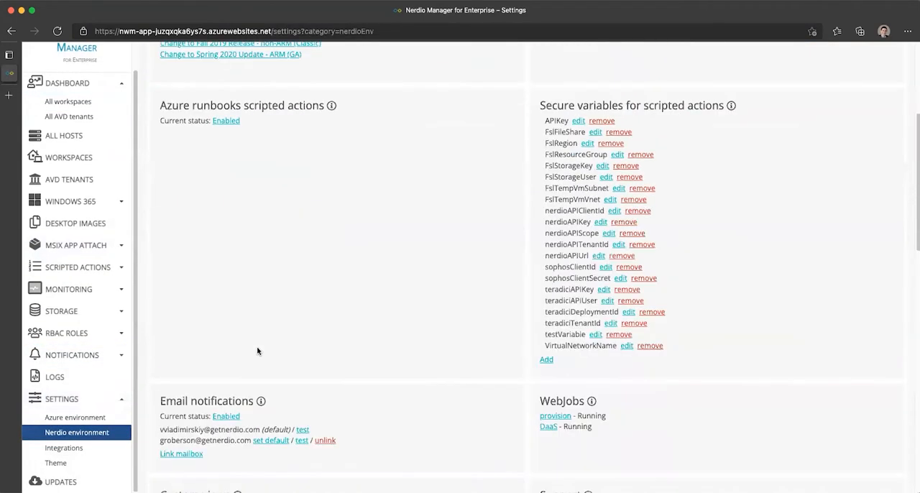
Step: Open the Integrations settings and locate the script repositories section for GitHub and Azure DevOps
click(79, 448)
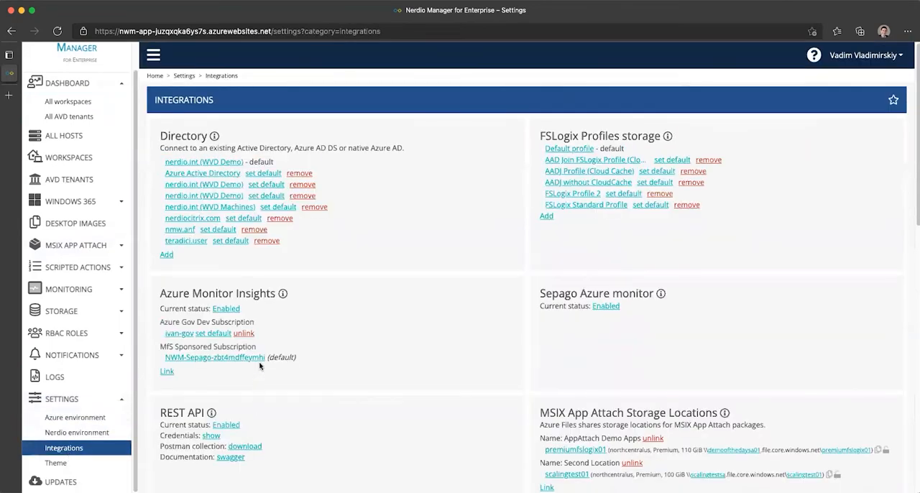
scroll(263, 356, down, 1)
scroll(264, 342, down, 3)
drag(159, 310, 392, 310)
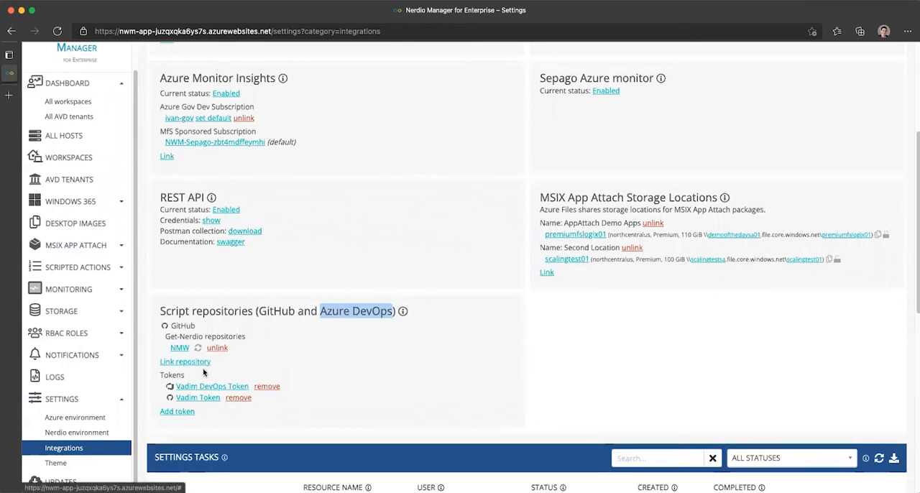
Step: Start adding an access token under the script repositories, with Azure DevOps as the service
click(176, 412)
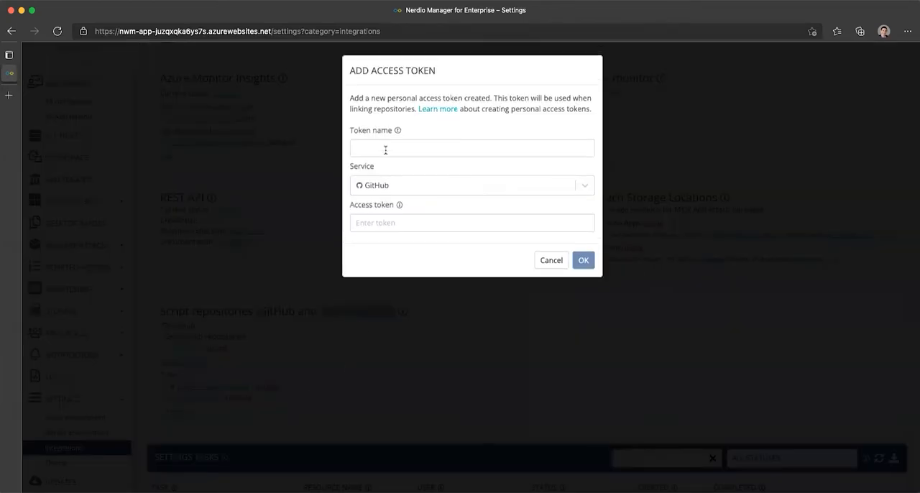
click(381, 186)
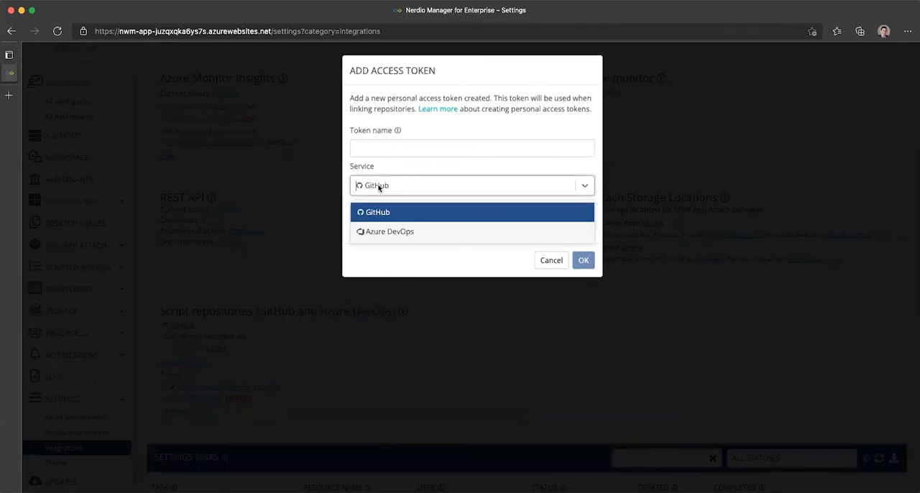
click(388, 232)
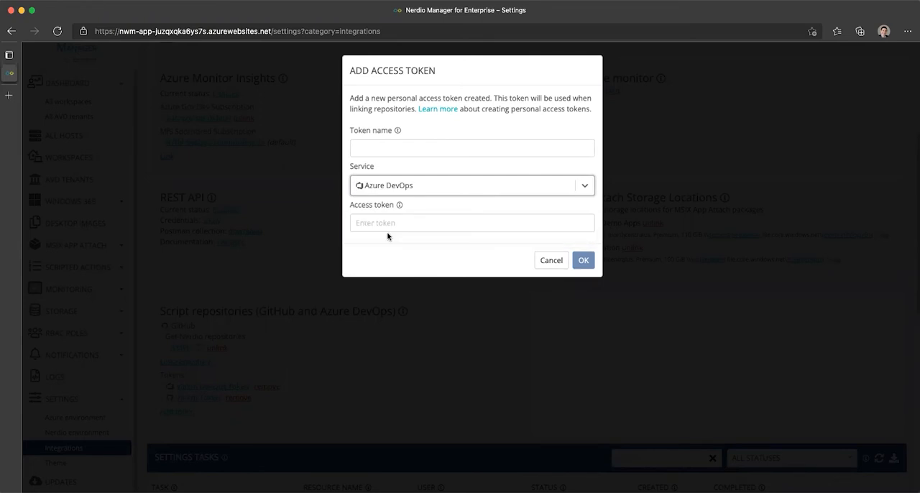
click(385, 223)
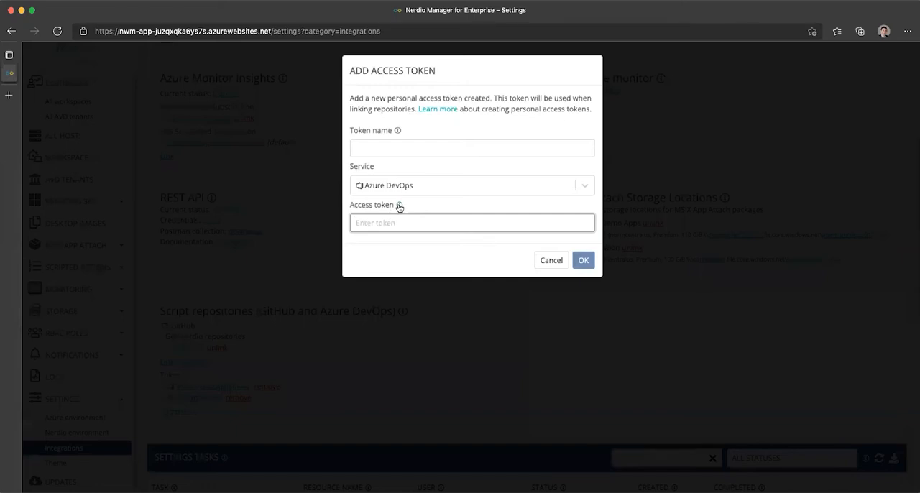
click(399, 207)
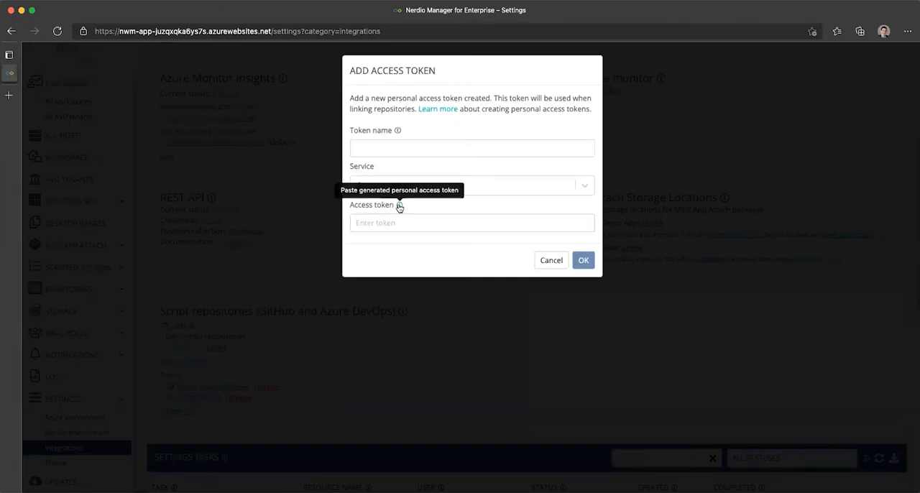
Step: Open the linked Microsoft article on personal access tokens and read the steps for creating a PAT
click(431, 112)
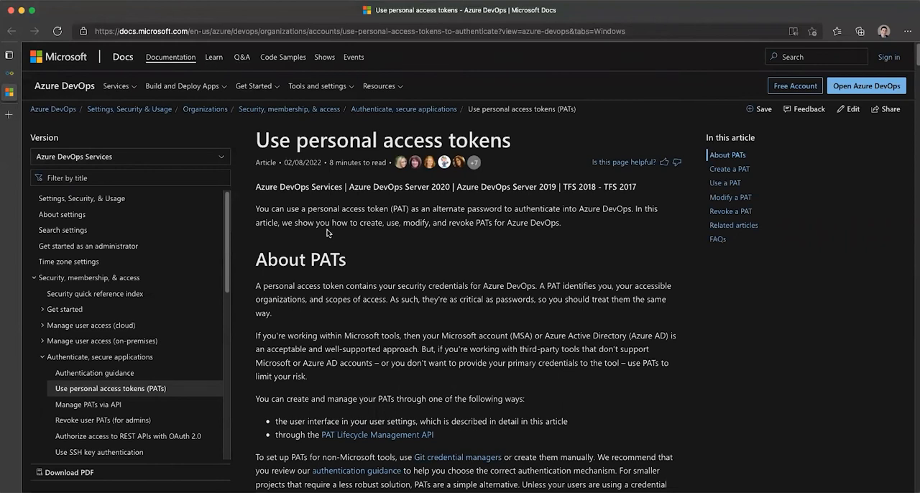
scroll(327, 232, down, 3)
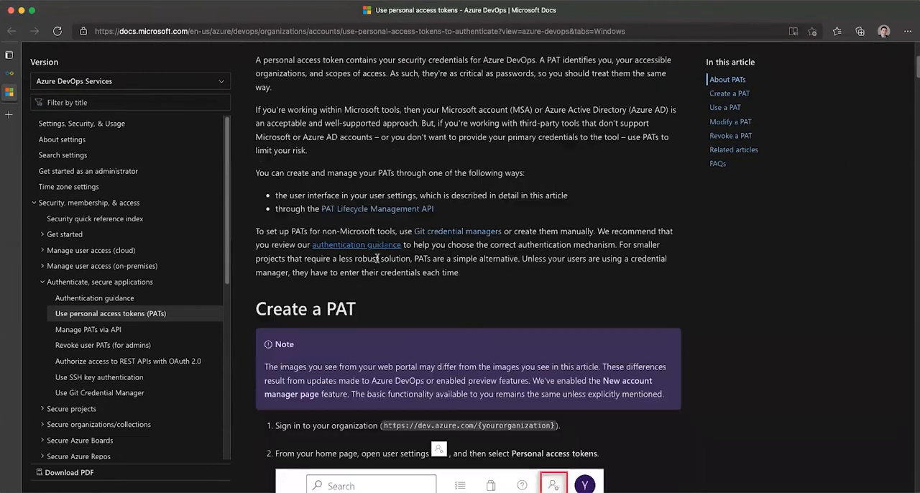
scroll(431, 302, down, 5)
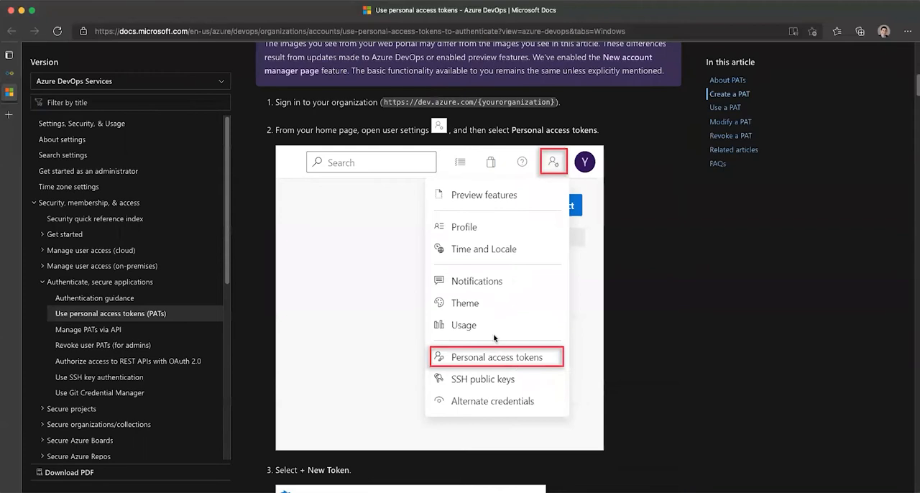
scroll(494, 338, down, 3)
scroll(489, 369, down, 2)
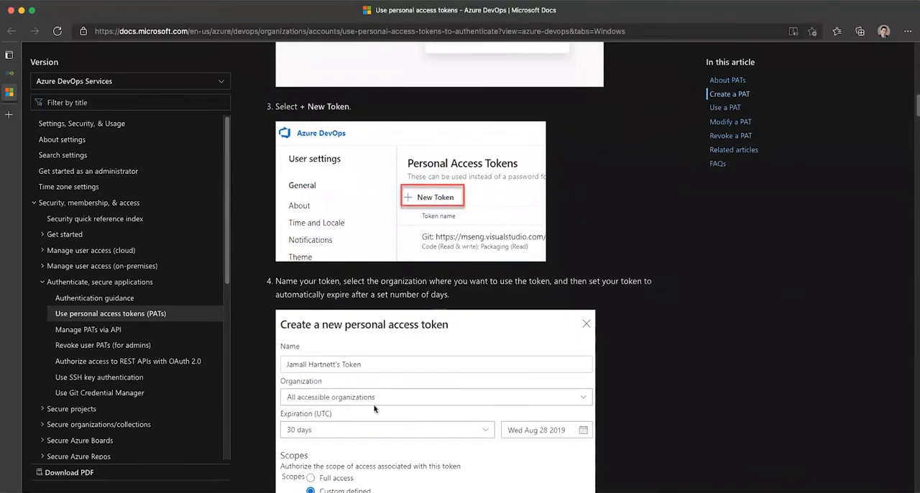
scroll(374, 408, down, 3)
scroll(388, 269, down, 1)
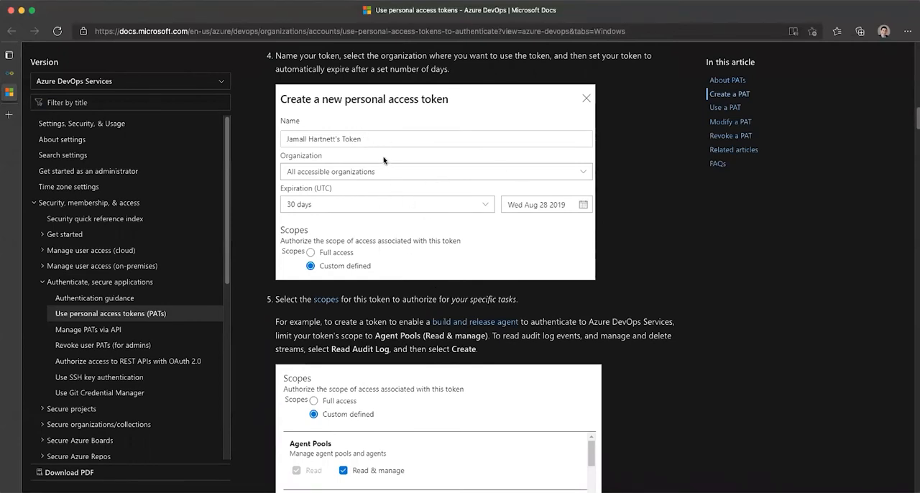
Step: Close the documentation article and cancel adding the new access token
key(super+w)
click(381, 223)
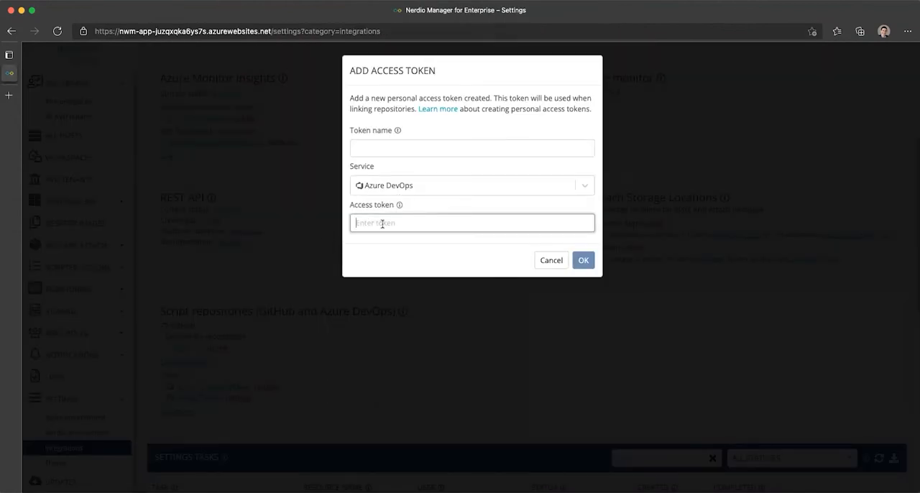
click(552, 260)
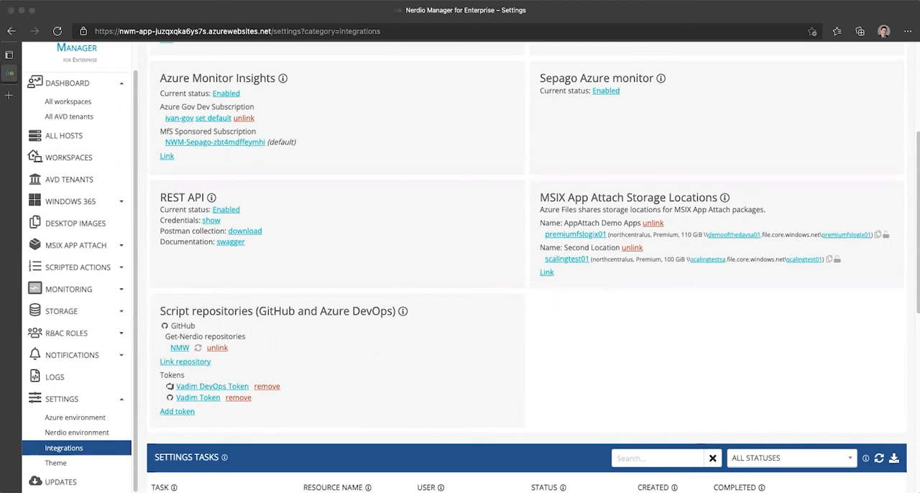
Step: Start linking a new script repository and set its service to Azure DevOps
click(197, 363)
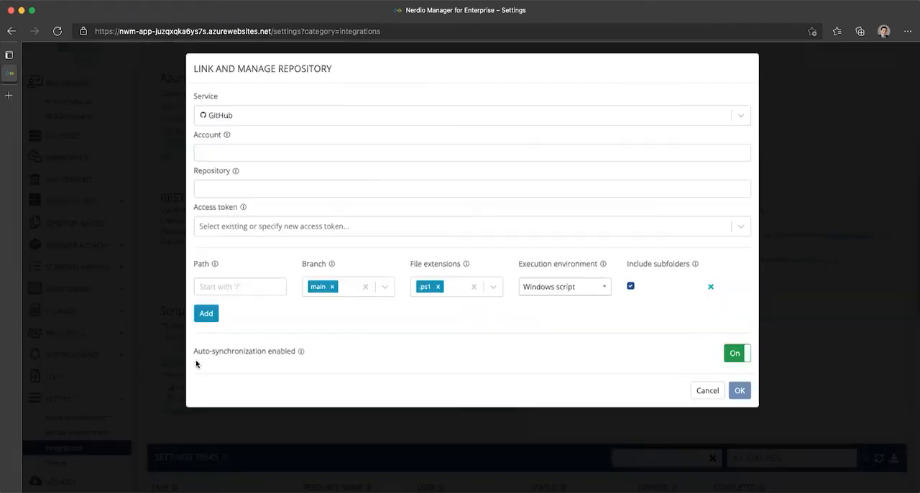
click(232, 119)
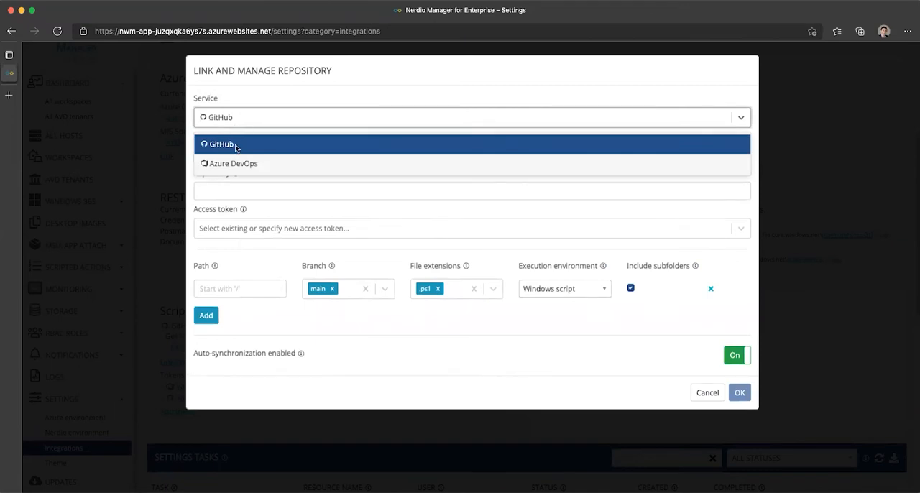
click(236, 167)
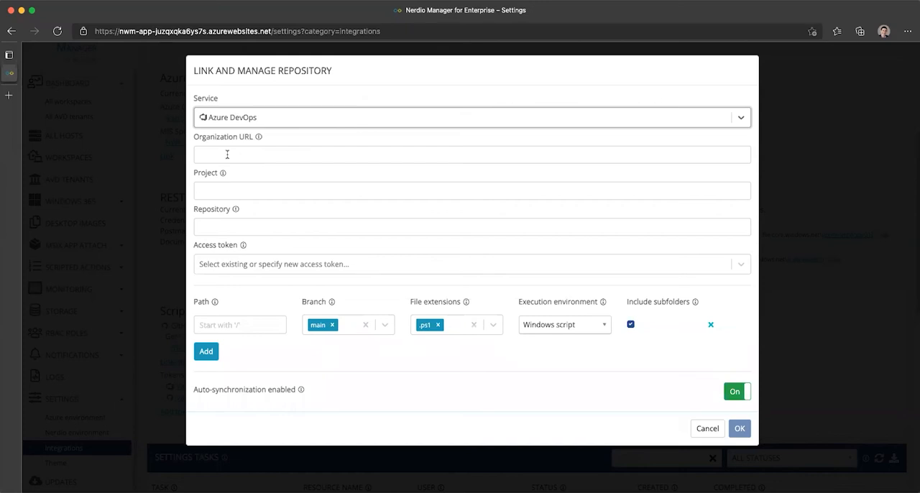
click(227, 155)
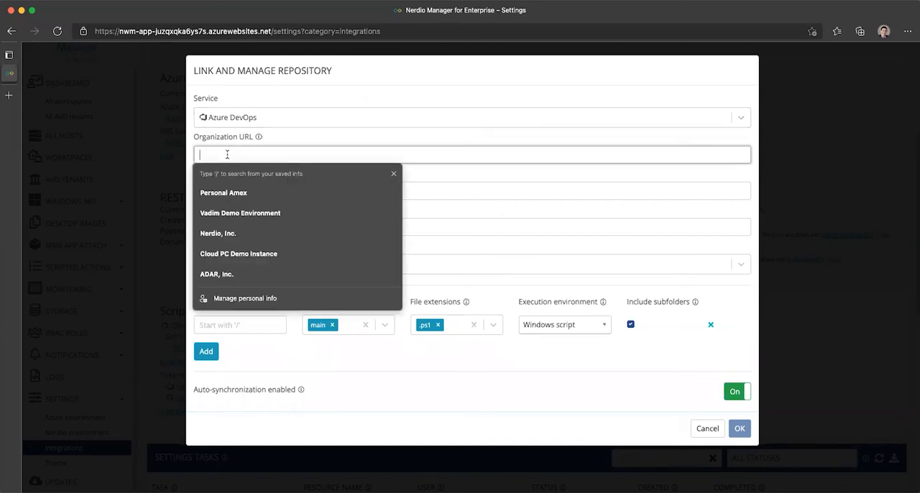
click(386, 120)
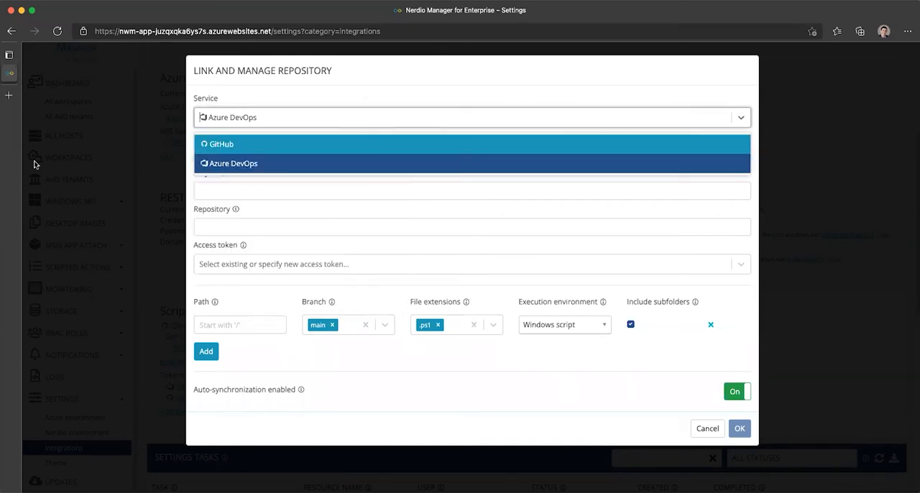
click(187, 186)
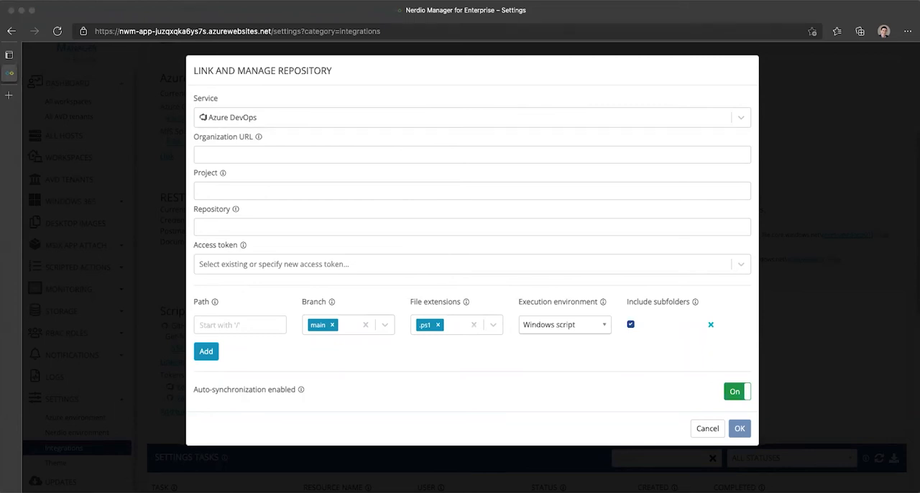
Step: Enter the Azure DevOps organization URL and set both the project and the repository to NME Scripts
click(246, 154)
click(247, 155)
text(https://dev.azure.com/vvladimirskiy)
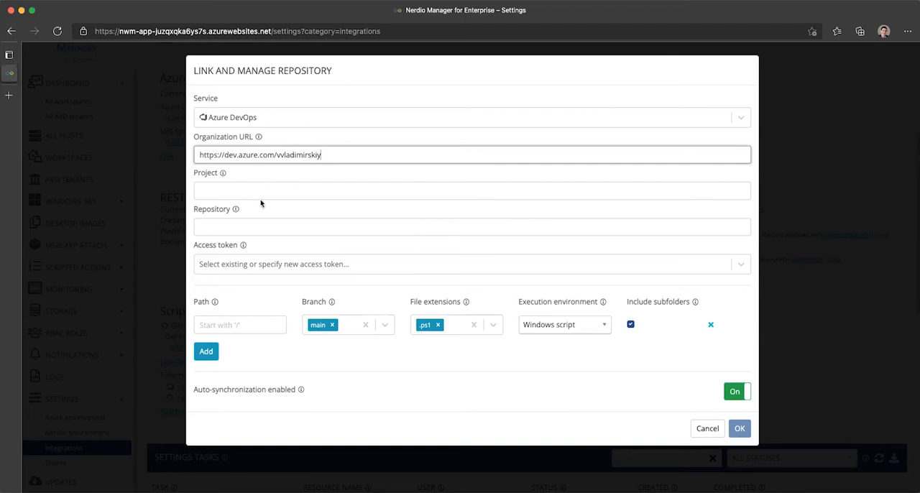
click(224, 194)
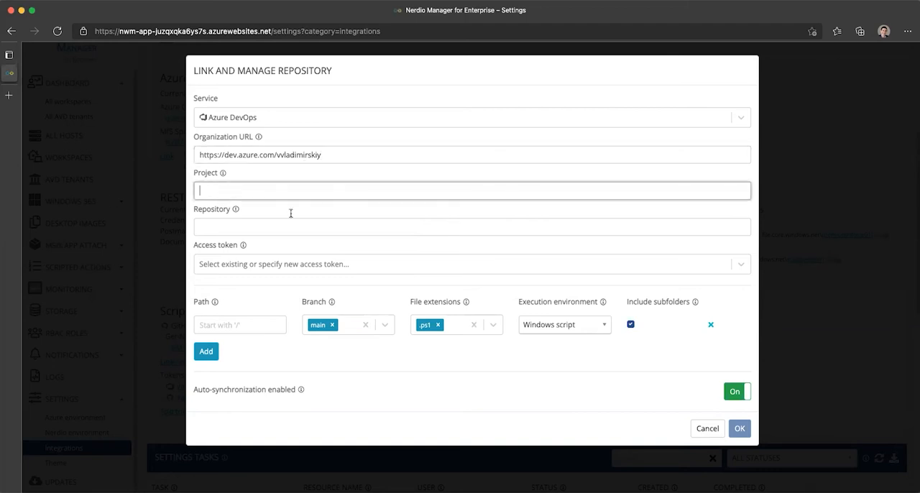
text(NME Scripts)
key(Tab)
text(Scripts)
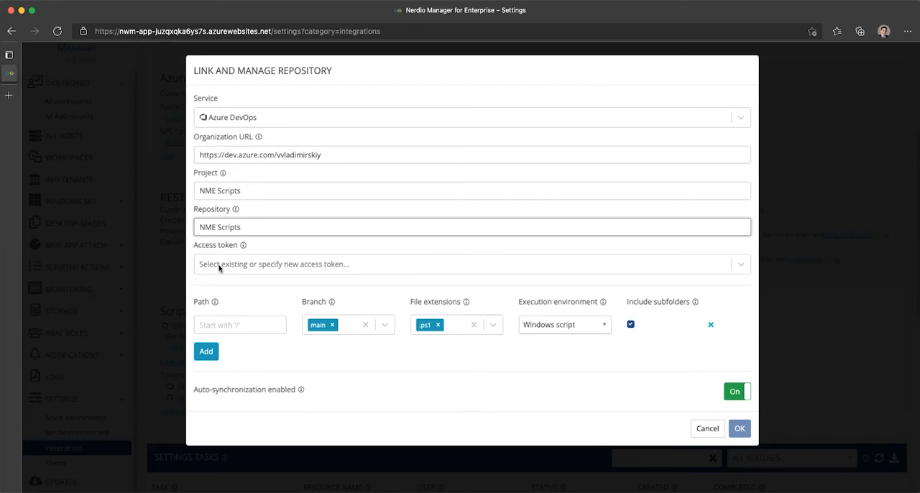
Step: Select the existing DevOps access token for the repository and set the script path to /
click(220, 266)
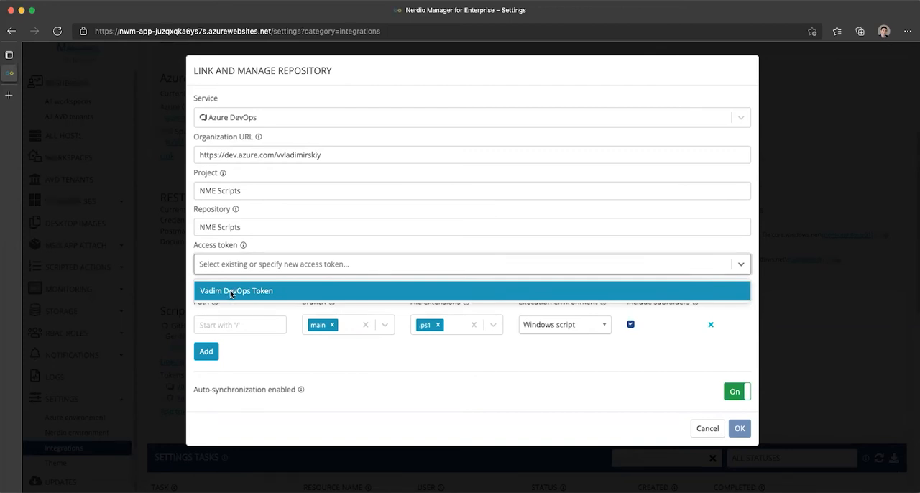
click(230, 291)
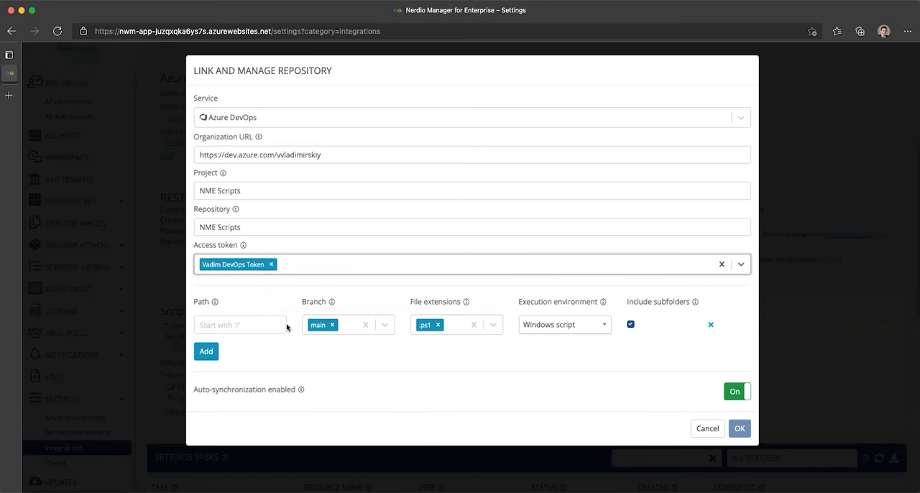
click(237, 325)
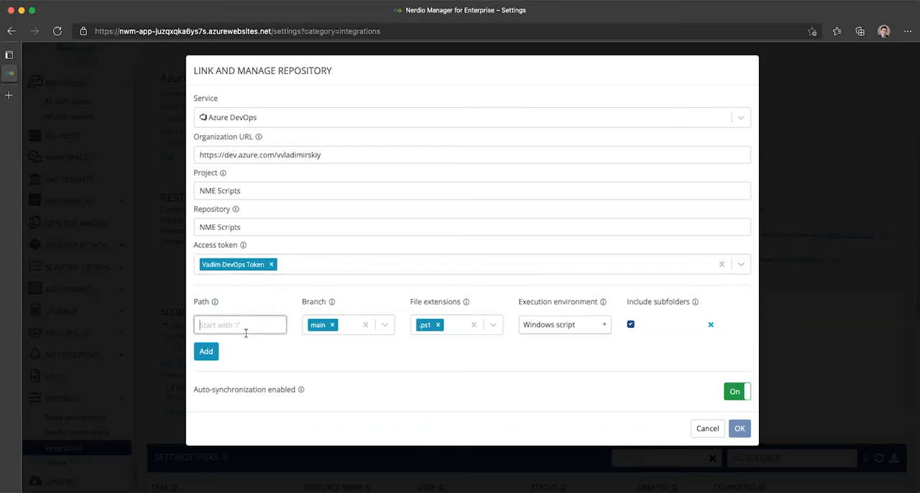
text(/)
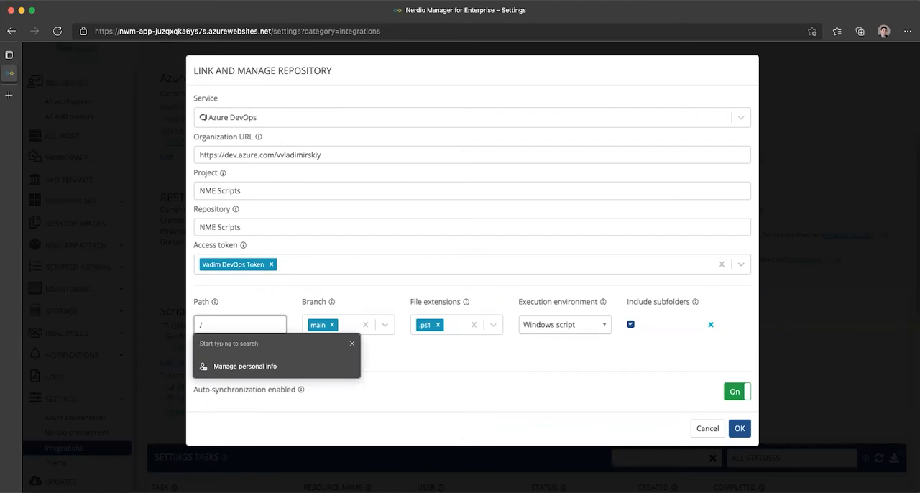
click(266, 298)
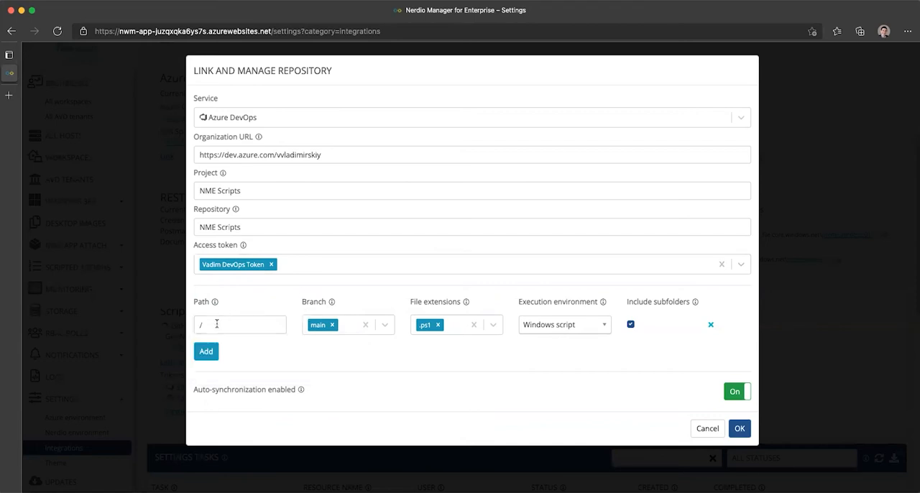
Step: Examine the branch and execution environment choices of the script path, and add and remove an extra path row
click(349, 328)
click(350, 329)
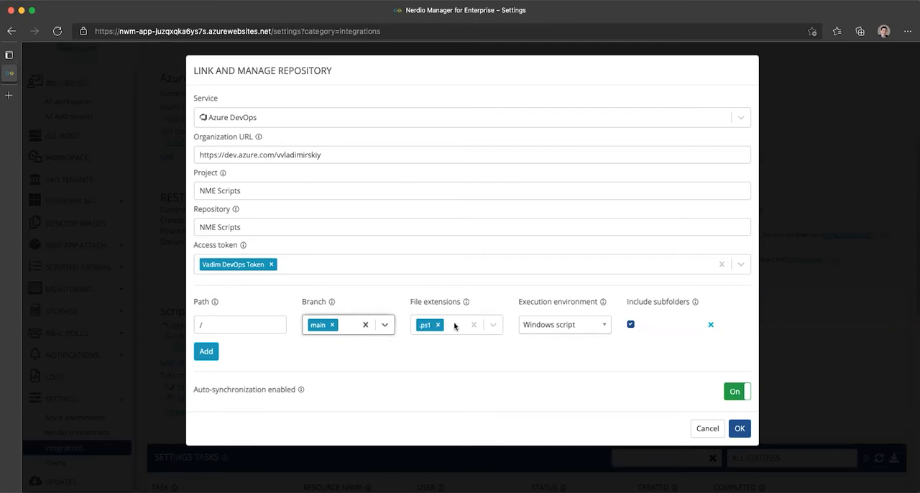
click(564, 325)
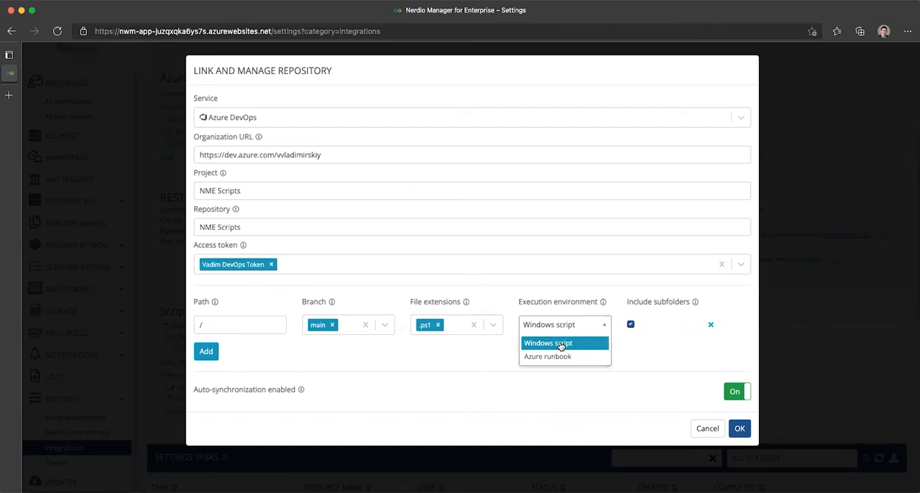
click(655, 343)
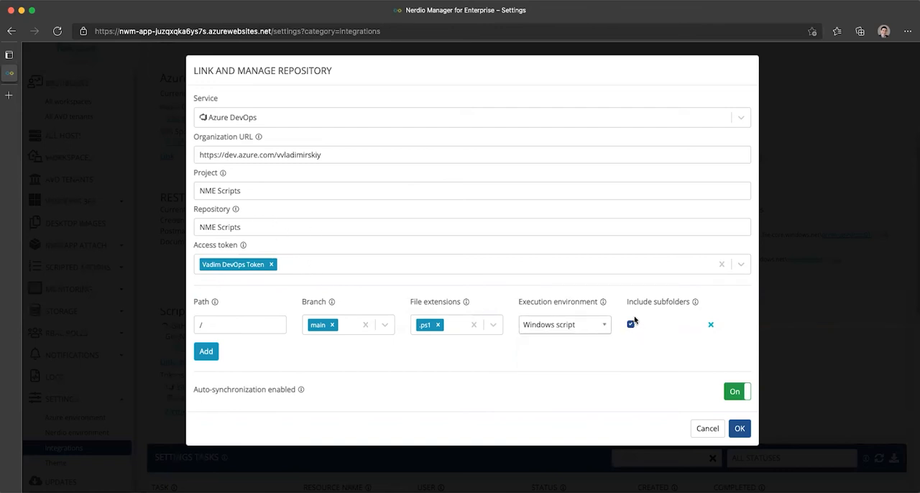
click(207, 351)
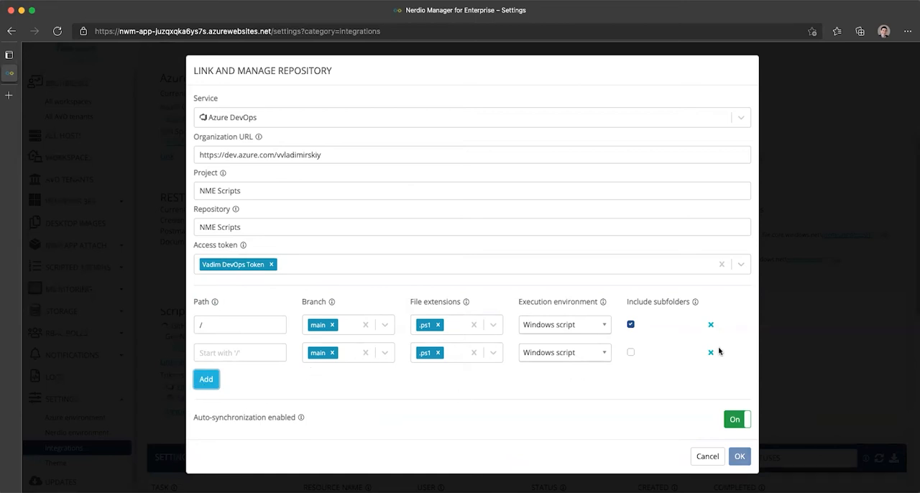
click(711, 353)
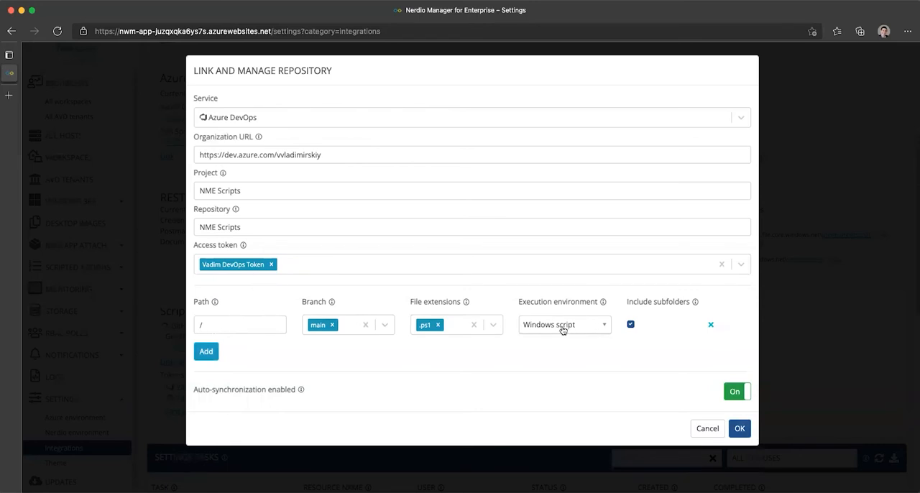
Step: Keep auto-synchronization enabled and link the repository with the entered settings
click(736, 394)
click(737, 395)
click(740, 430)
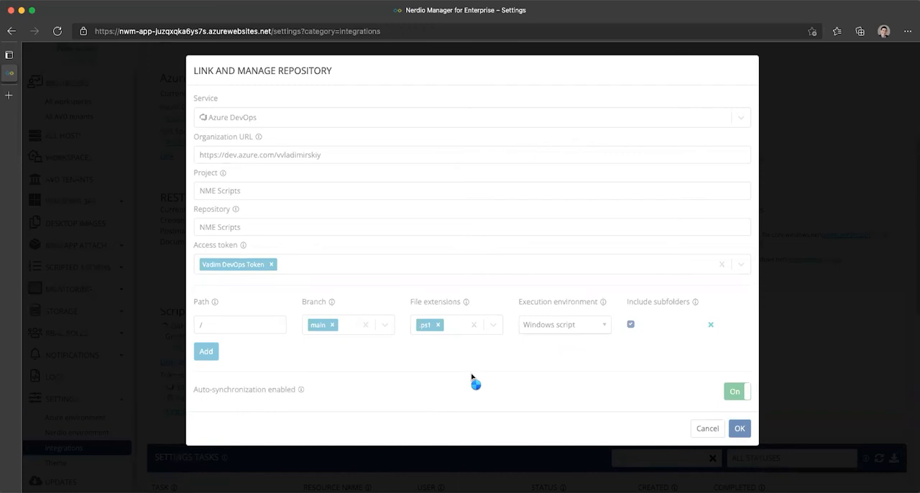
Step: Check the status of the latest Synchronize Git scripted actions task and examine the list of files in its job details
scroll(461, 371, down, 2)
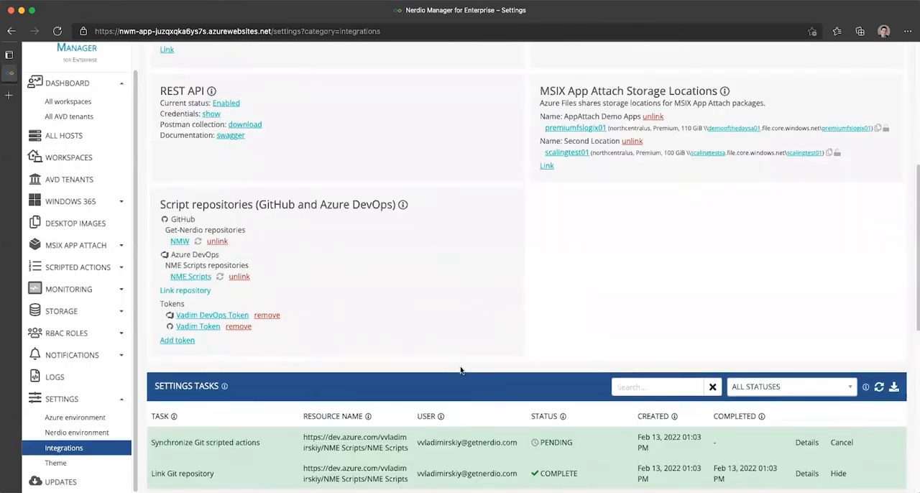
scroll(461, 371, down, 1)
scroll(294, 420, up, 1)
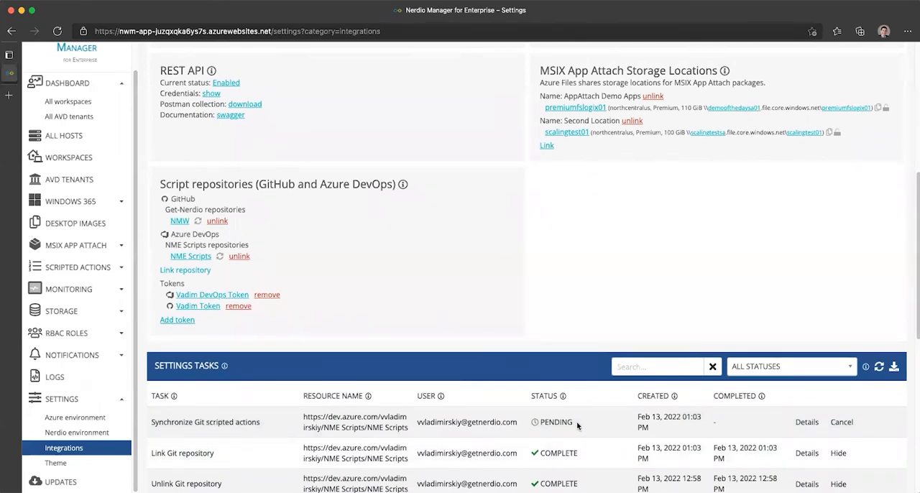
drag(579, 424, 523, 423)
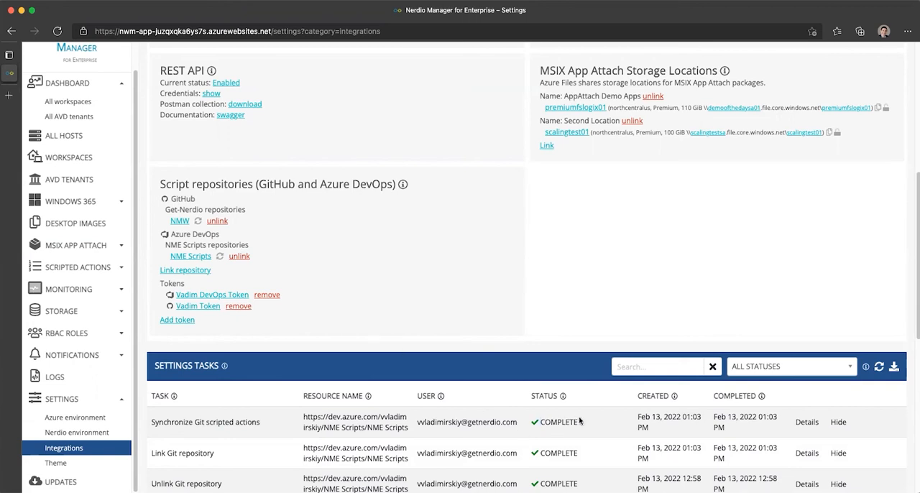
drag(581, 422, 513, 419)
click(806, 422)
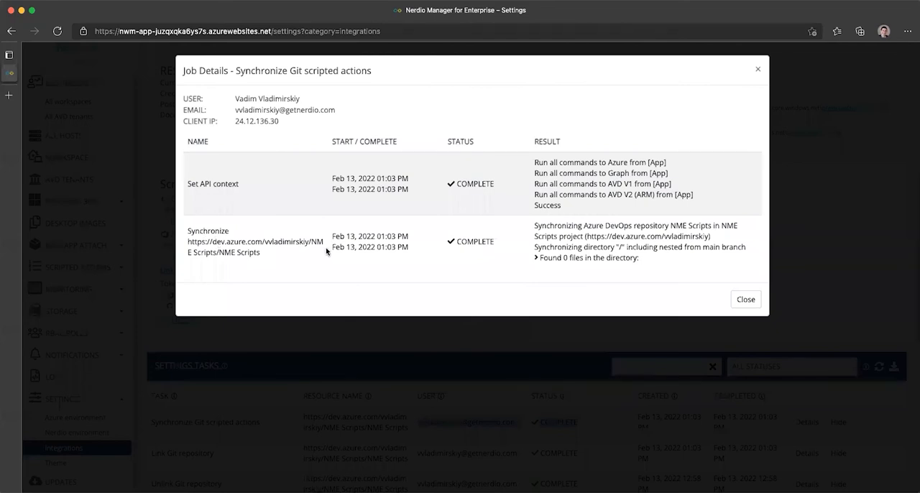
click(538, 258)
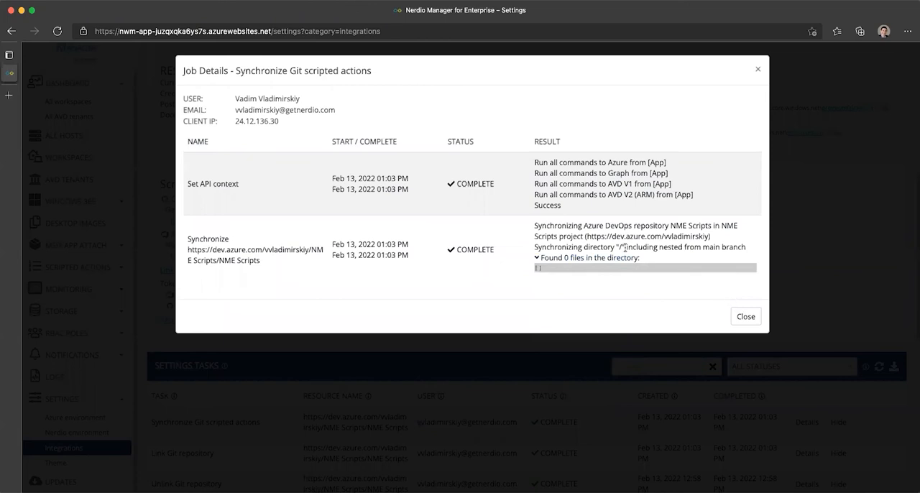
drag(712, 238, 546, 237)
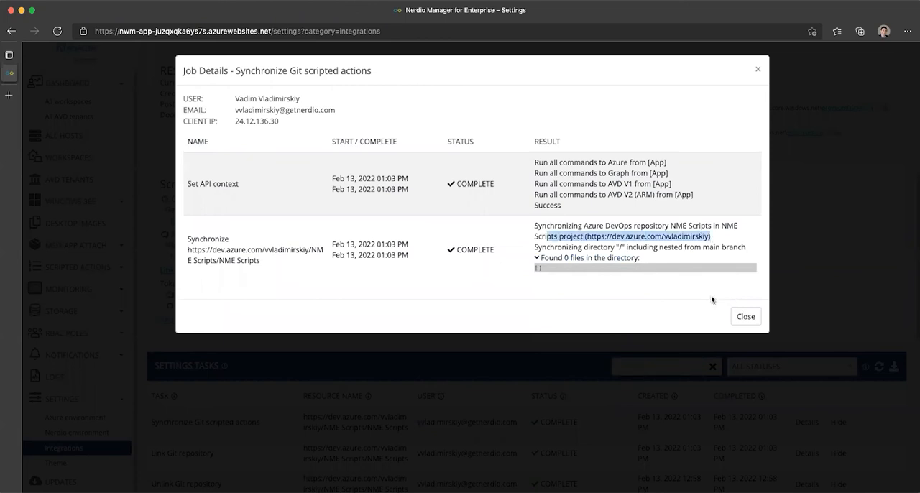
click(746, 317)
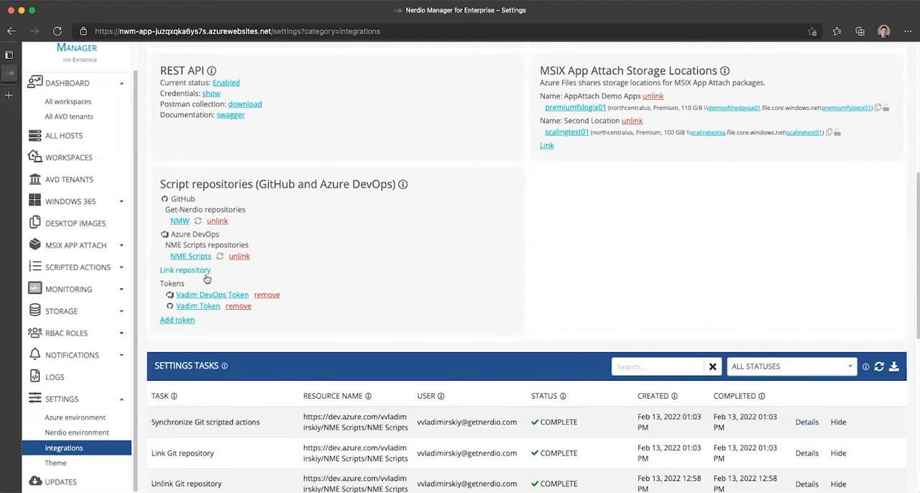
Step: Copy the organization URL from the linked NME Scripts repository's settings and open it in a new browser tab
click(193, 257)
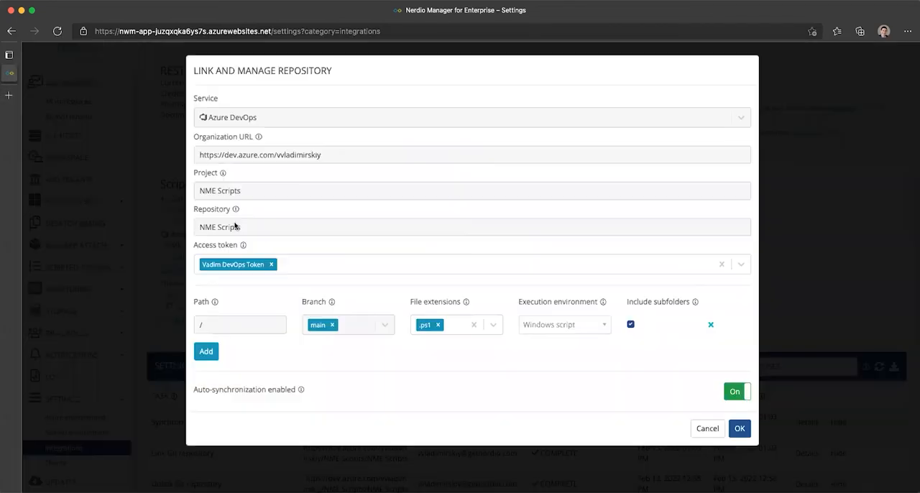
drag(325, 155, 194, 151)
key(super+c)
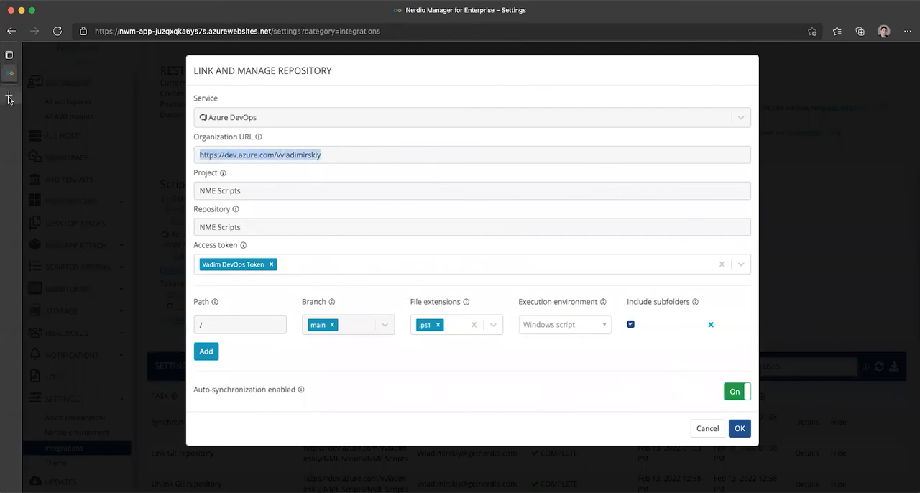
click(9, 95)
key(super+v)
key(Return)
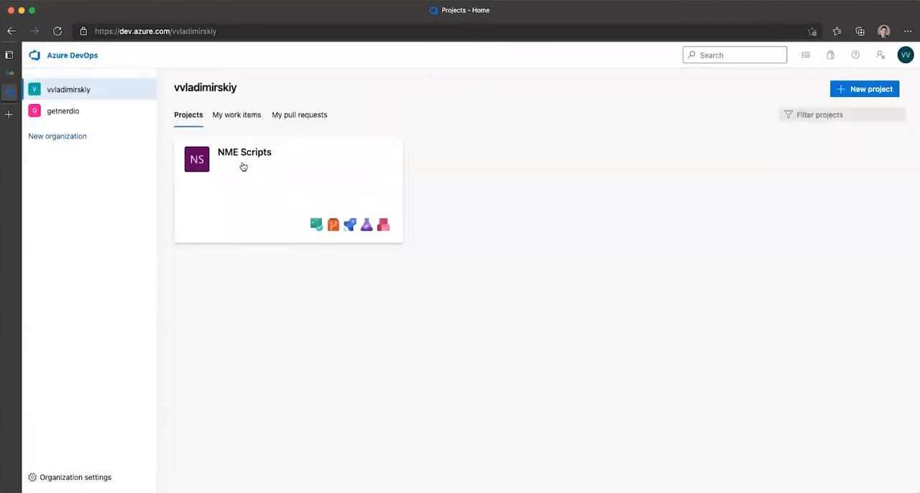
Step: Create a new file named hello.ps1 in the root of the NME Scripts project's repository in Azure DevOps
click(243, 167)
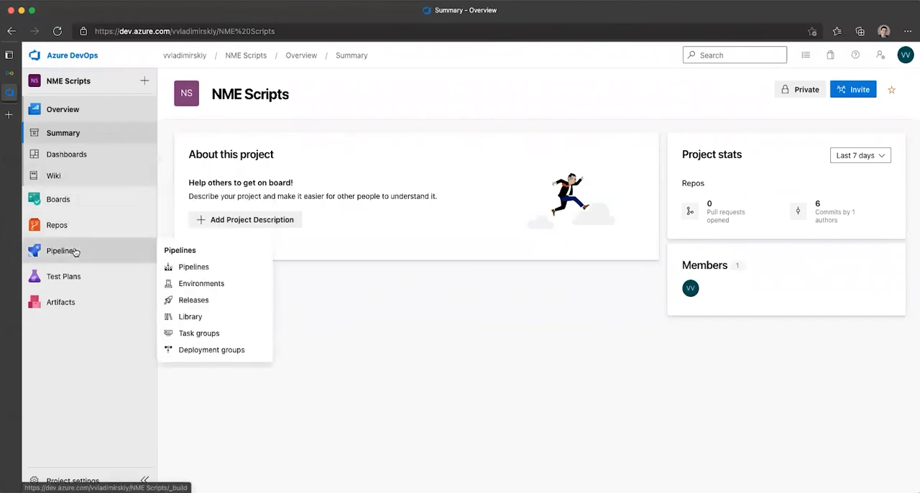
click(67, 226)
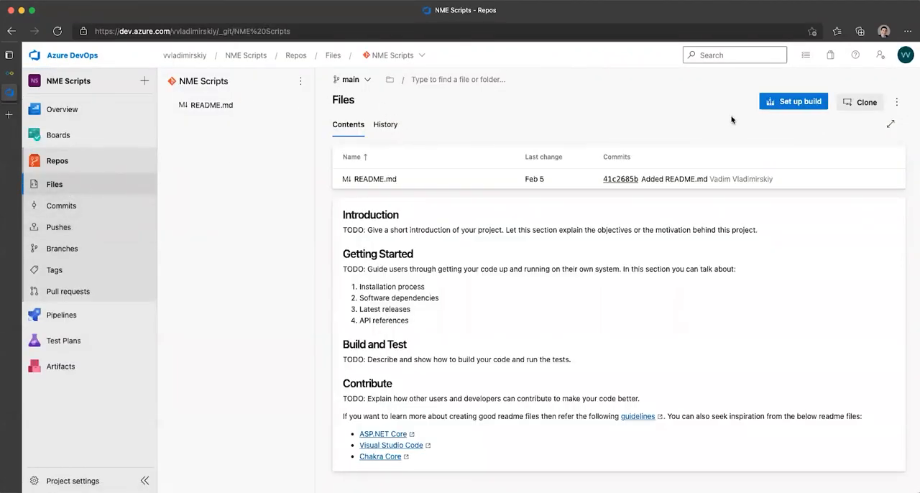
click(301, 81)
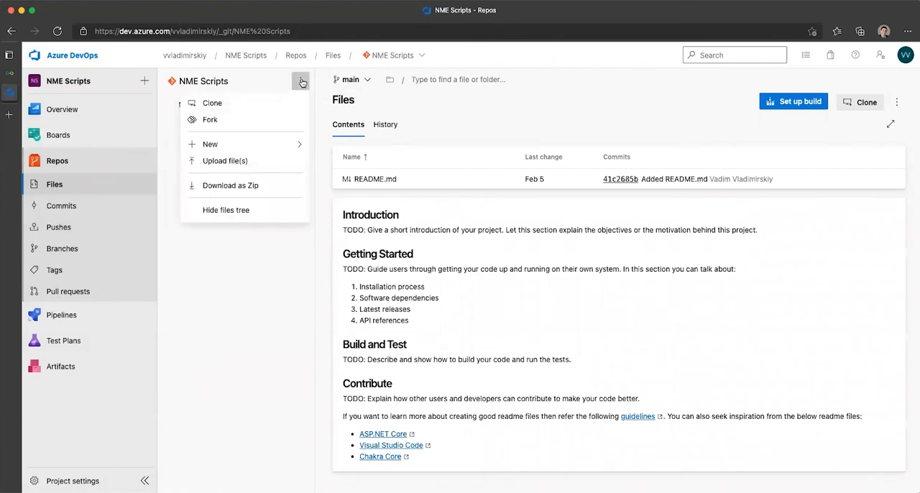
mouse_move(281, 144)
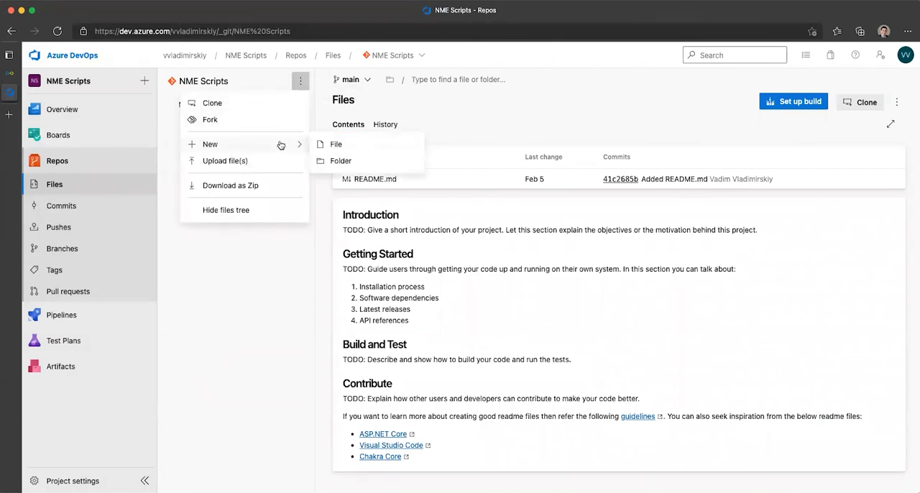
click(351, 142)
text(hello.ps1)
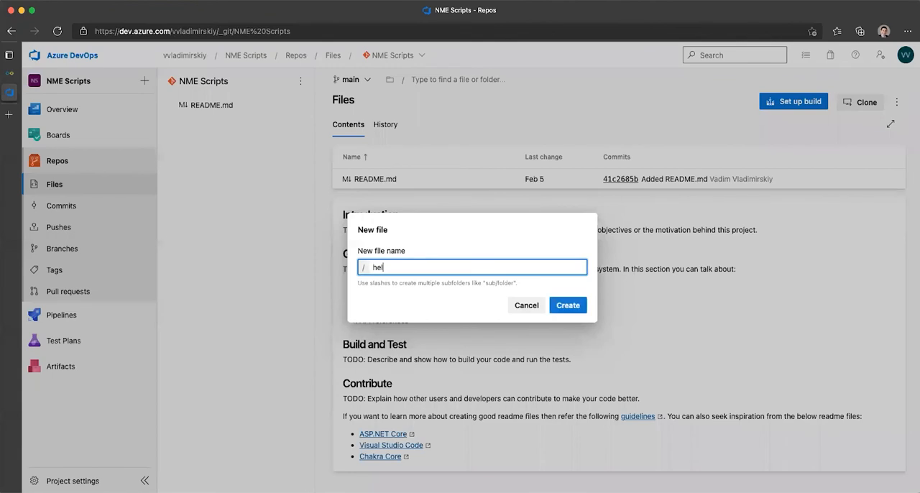
click(550, 301)
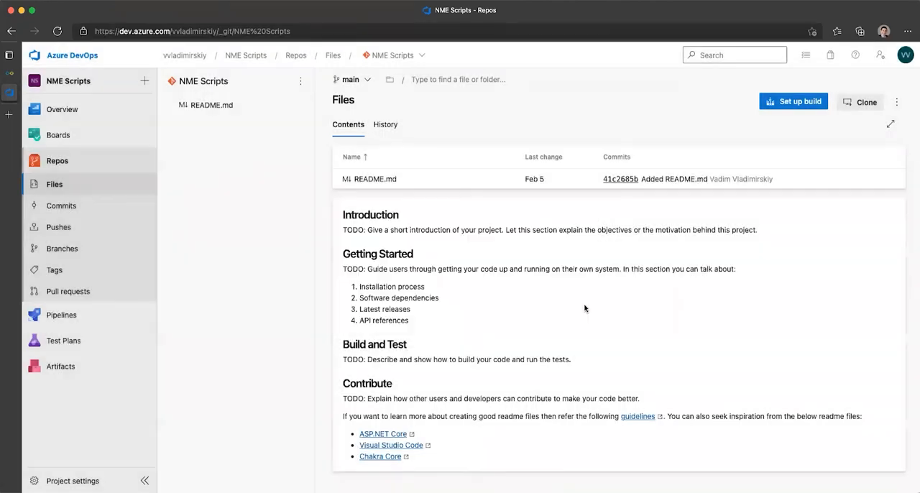
Step: Enter "Hello World!" as the content of hello.ps1 and commit the file to the main branch
text(H)
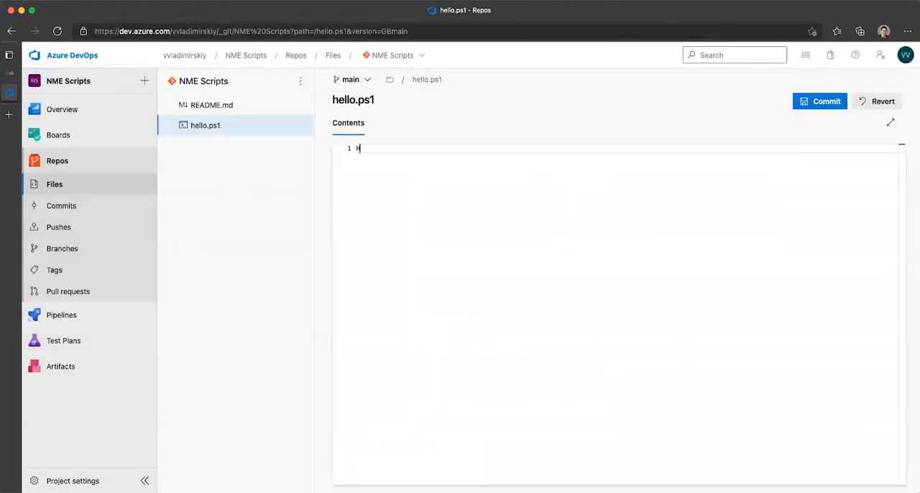
text(ello World!)
click(827, 101)
click(880, 468)
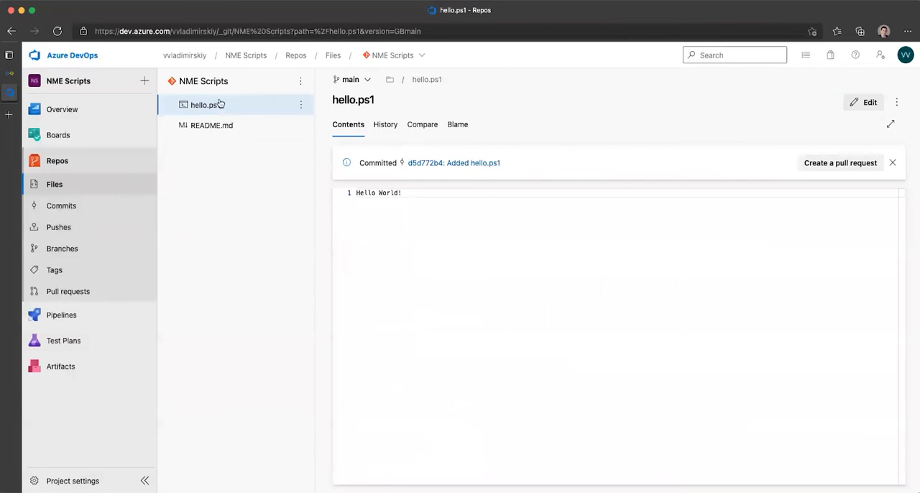
Step: Switch back to Nerdio Manager, close the repository settings and synchronize the NME Scripts repository with scripted actions
click(10, 74)
click(154, 301)
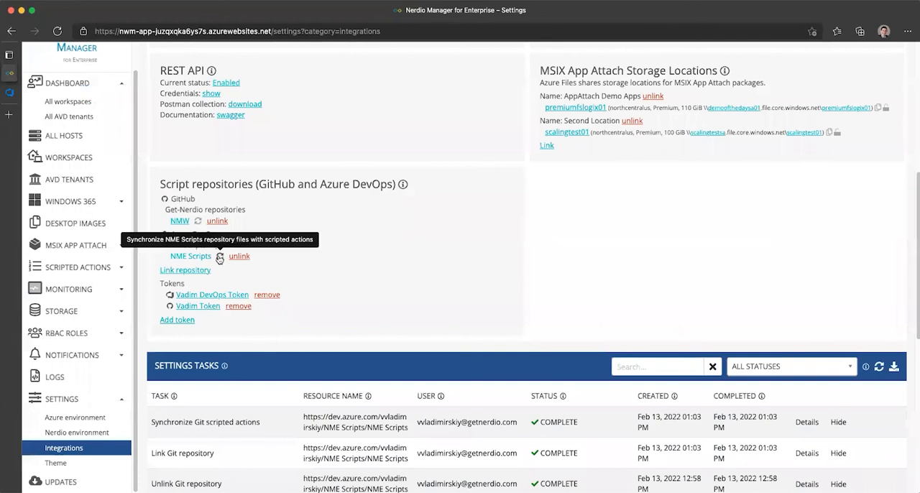
click(220, 258)
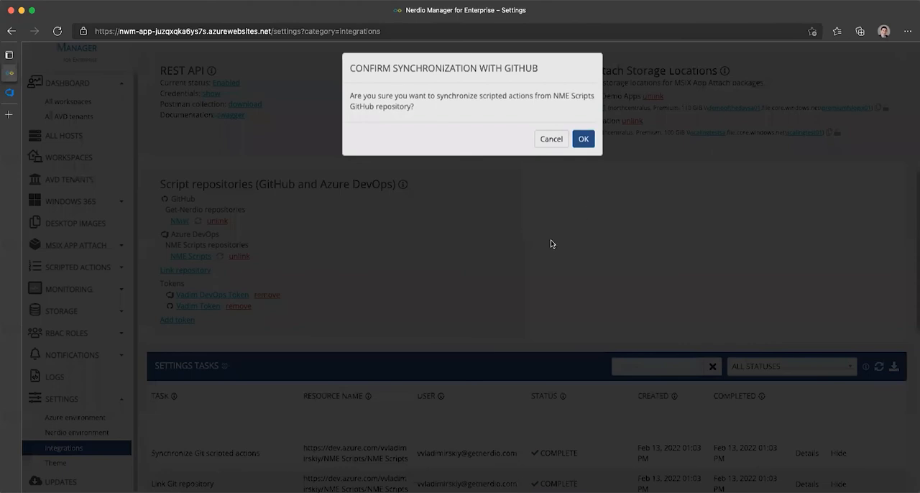
key(Return)
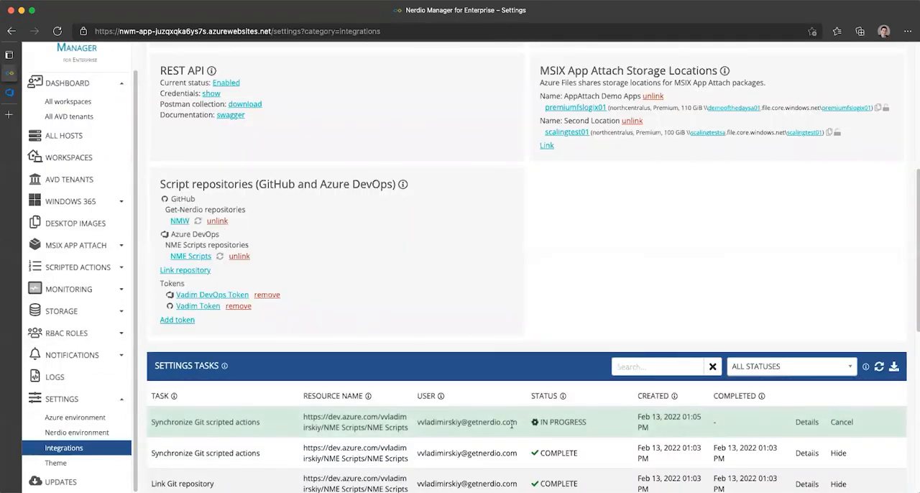
Step: Inspect the job details of the newest synchronization task, expanding the entry for the hello scripted action
click(806, 422)
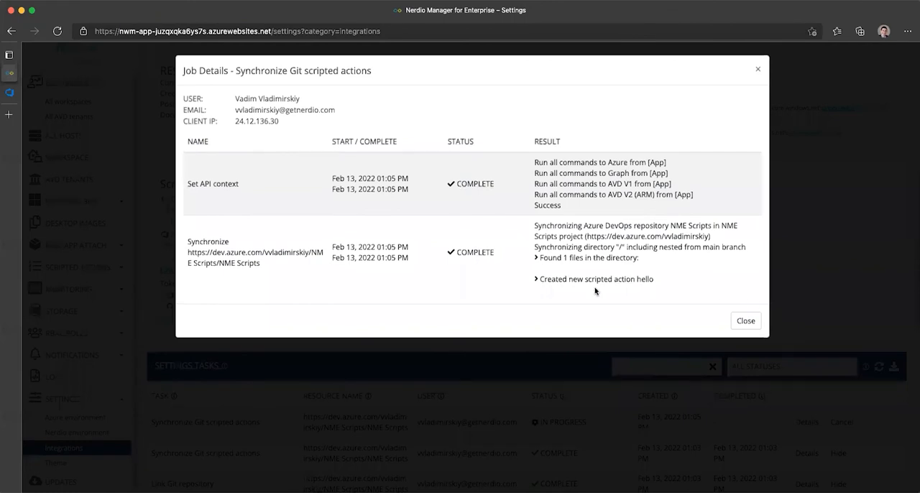
click(546, 280)
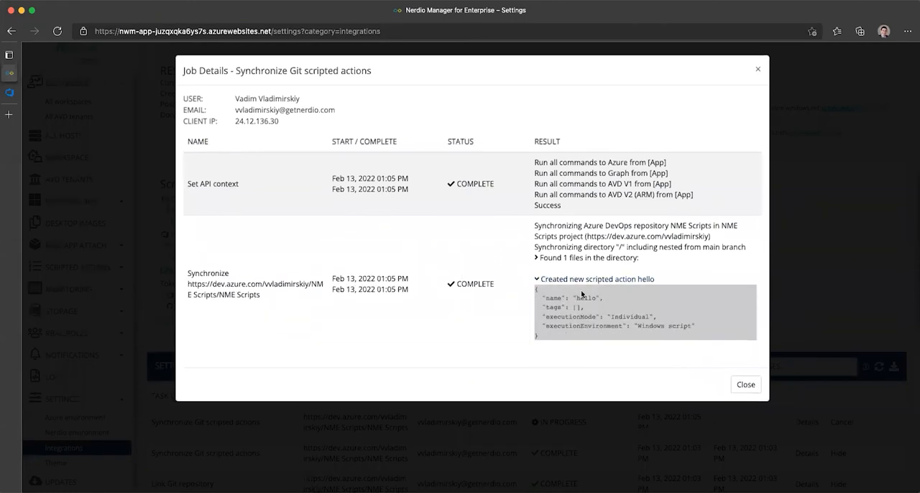
drag(576, 298, 598, 296)
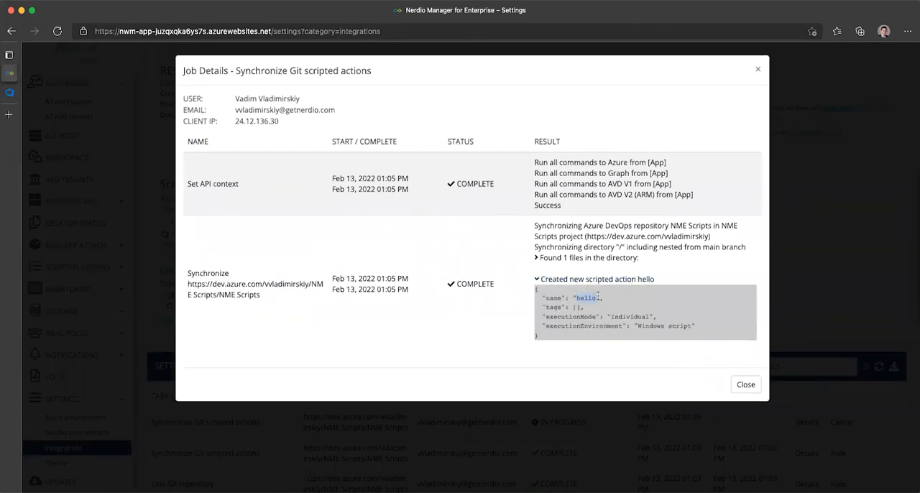
click(745, 387)
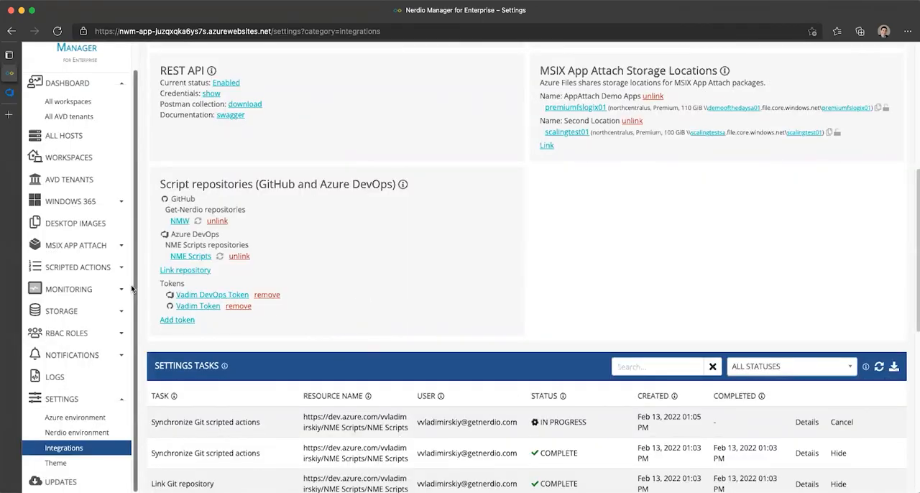
Step: Display the Windows scripts among the scripted actions and filter them by the source NME Scripts
click(75, 268)
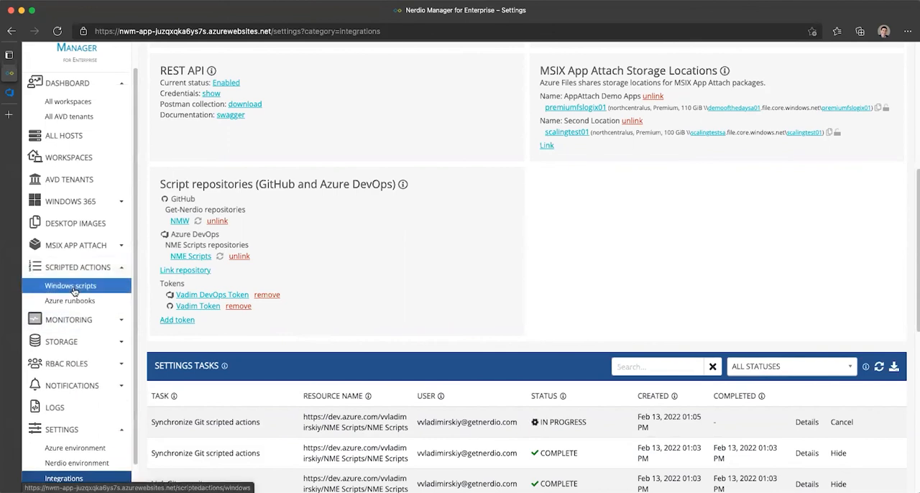
click(73, 287)
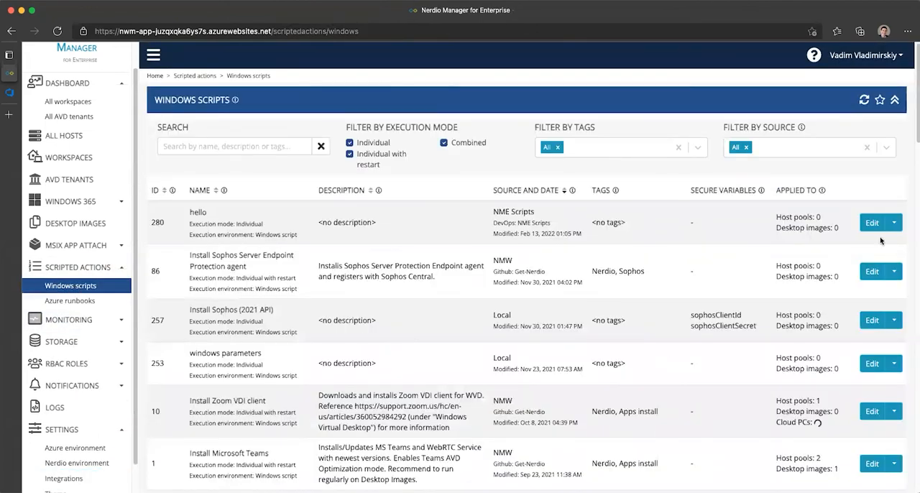
click(774, 150)
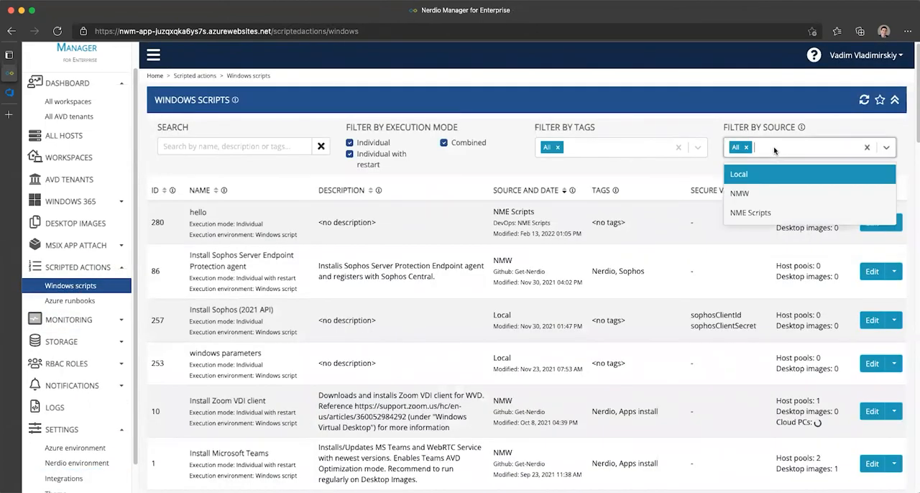
click(752, 212)
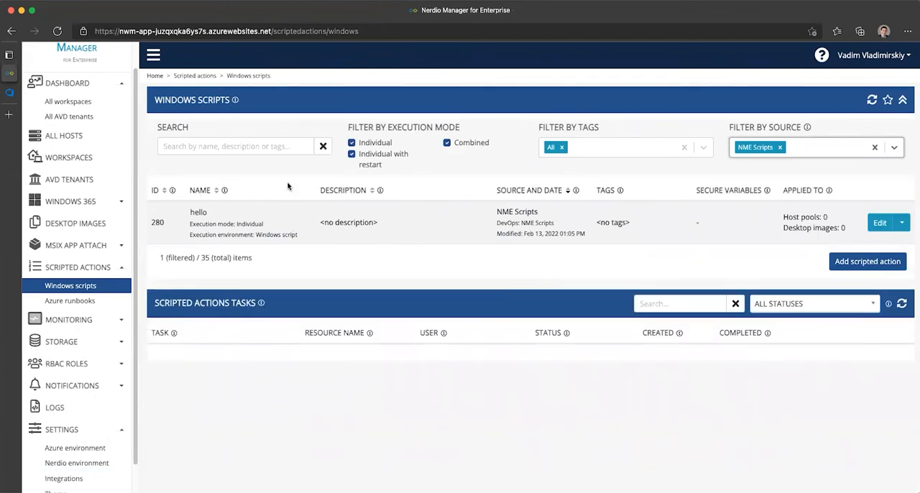
Step: Open the hello scripted action to examine its script content and settings, and close it without saving
click(198, 213)
drag(310, 297, 224, 295)
click(199, 254)
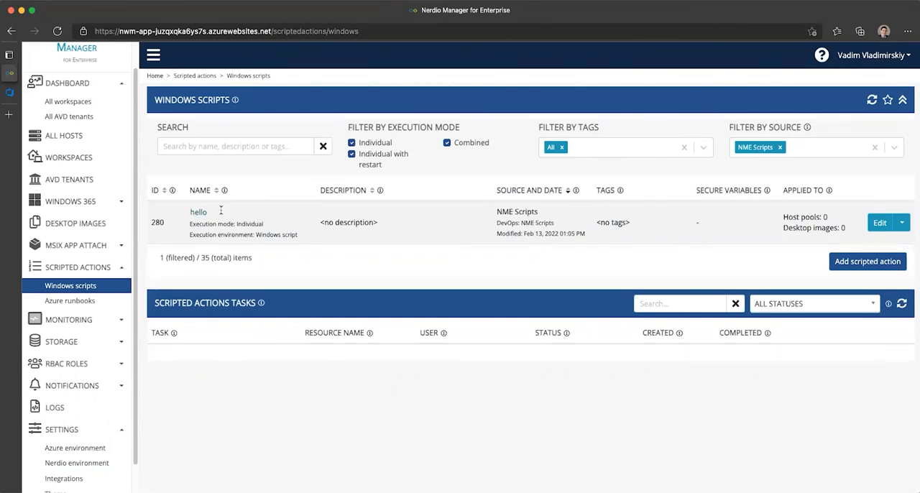
click(198, 212)
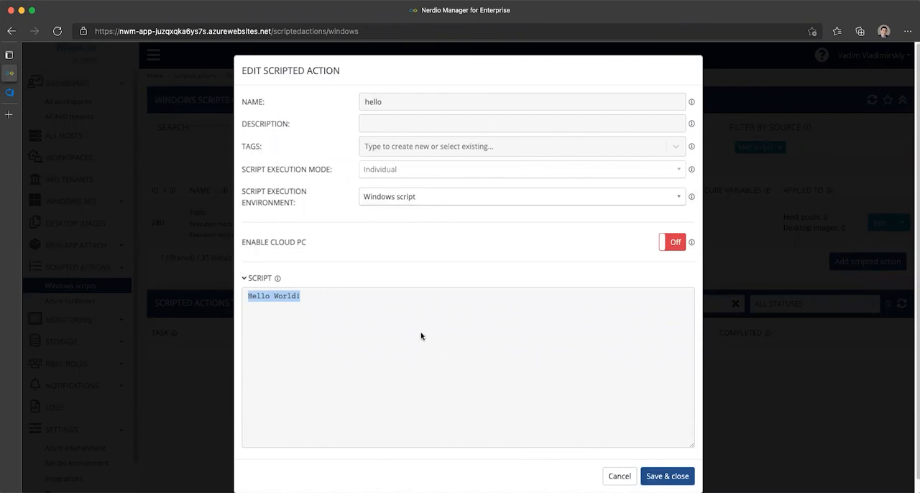
click(184, 277)
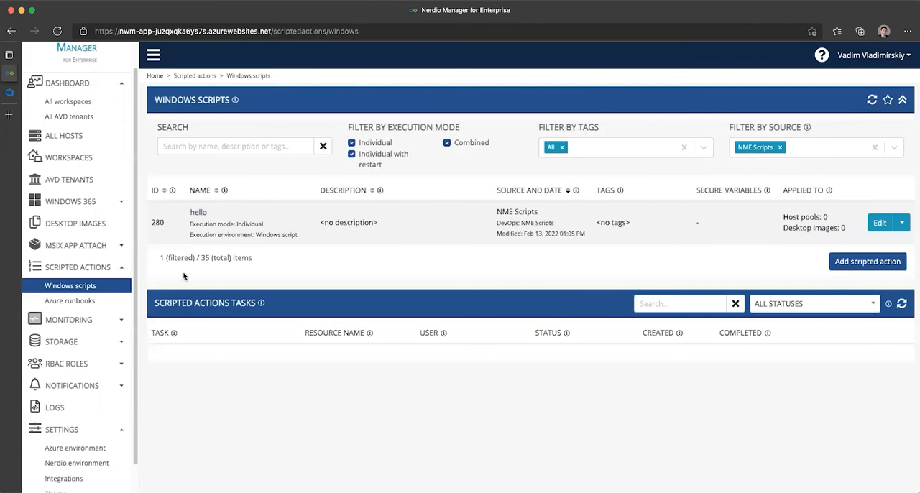